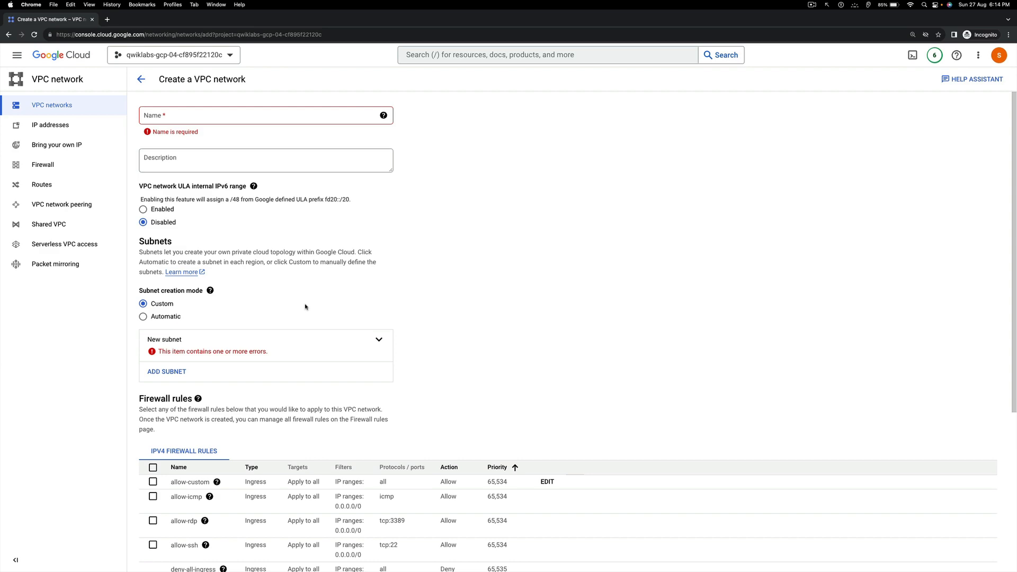
# - Search the console for "vpc" and open the VPC networks documentation page from the results
pyautogui.scroll(-5, 305, 307)
pyautogui.scroll(5, 305, 304)
pyautogui.click(430, 56)
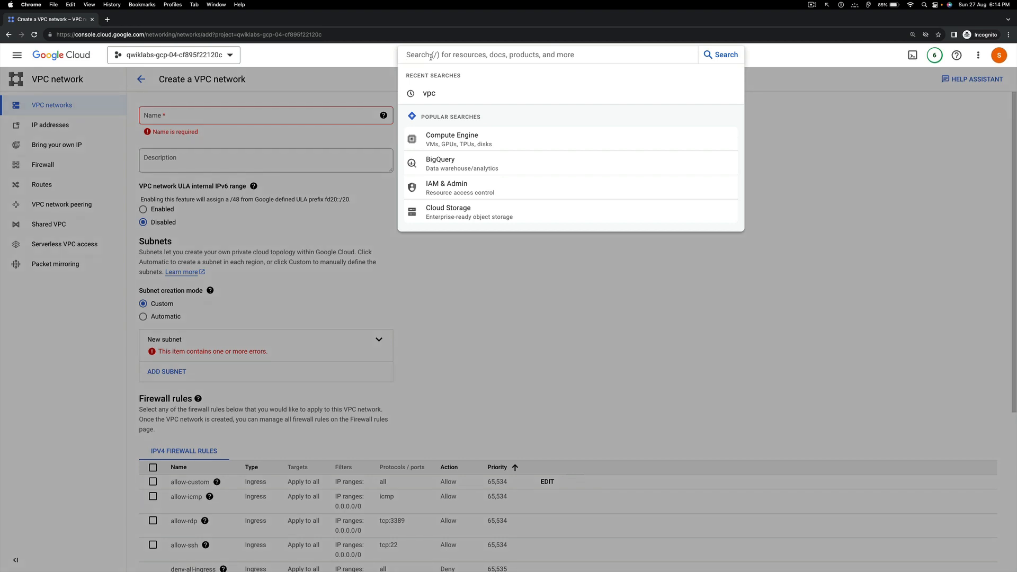
pyautogui.click(431, 95)
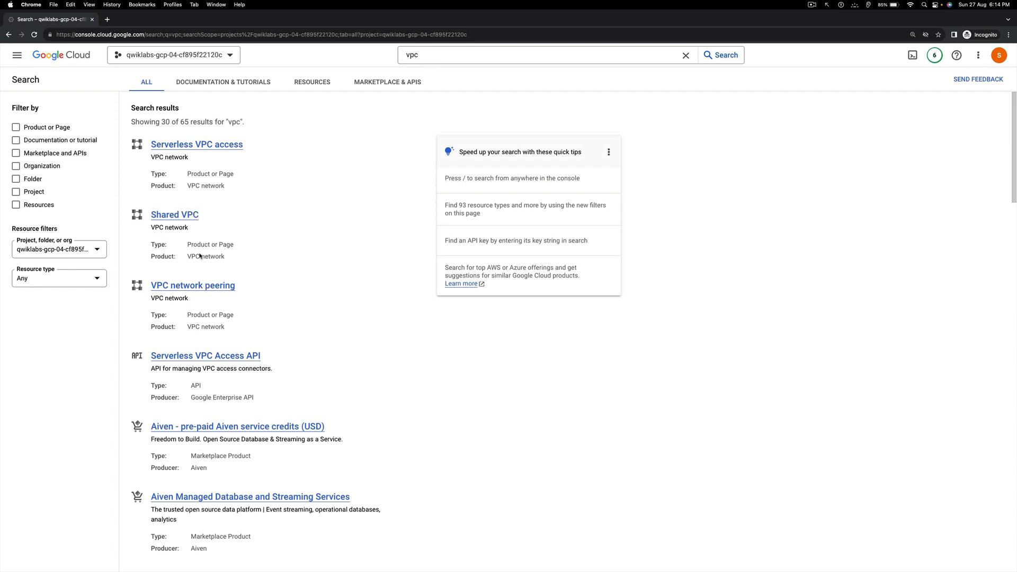
pyautogui.scroll(-7, 222, 333)
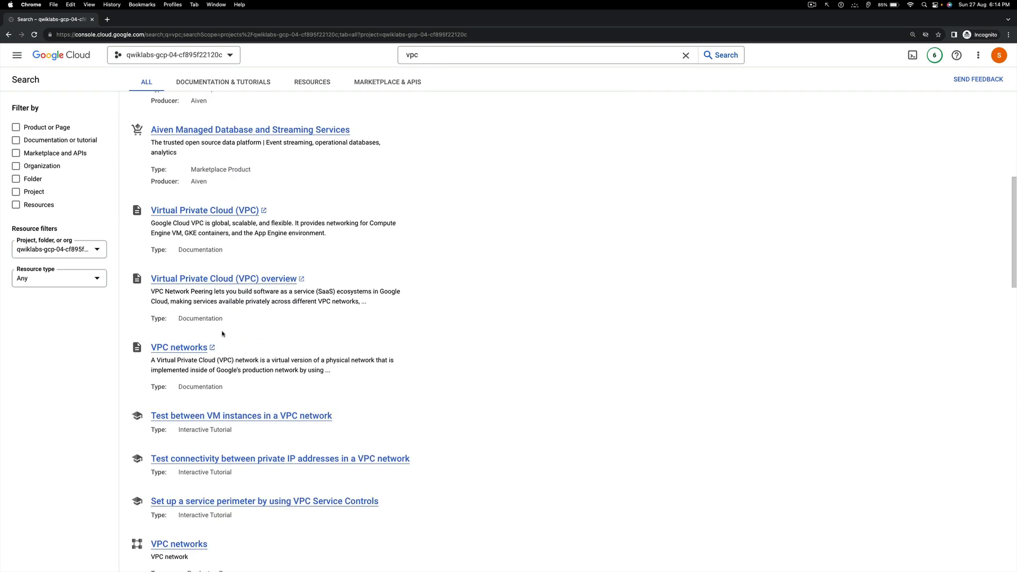
pyautogui.click(180, 350)
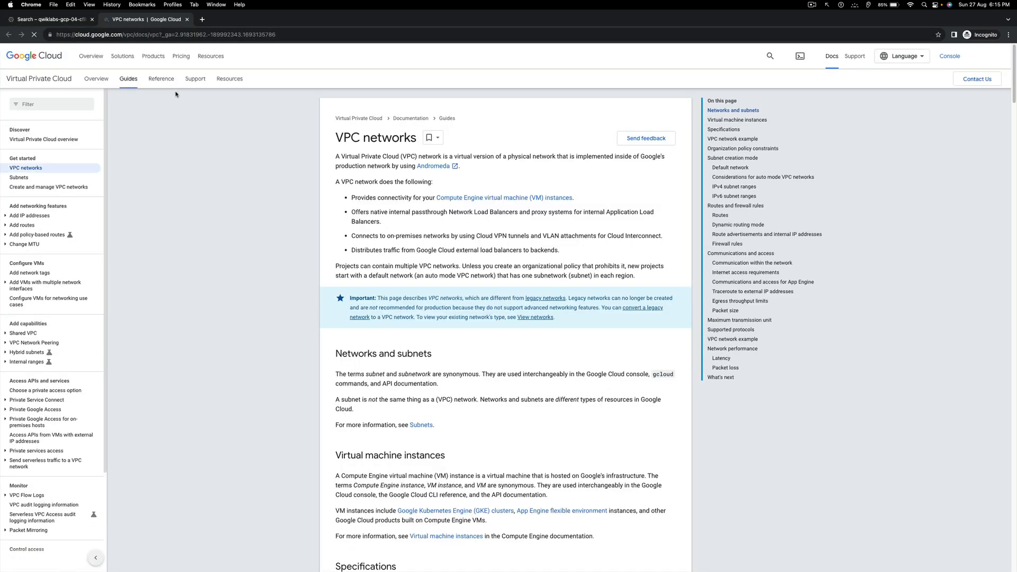
# - Return to the console, go to the VPC network product page and start creating a new VPC network
pyautogui.click(50, 19)
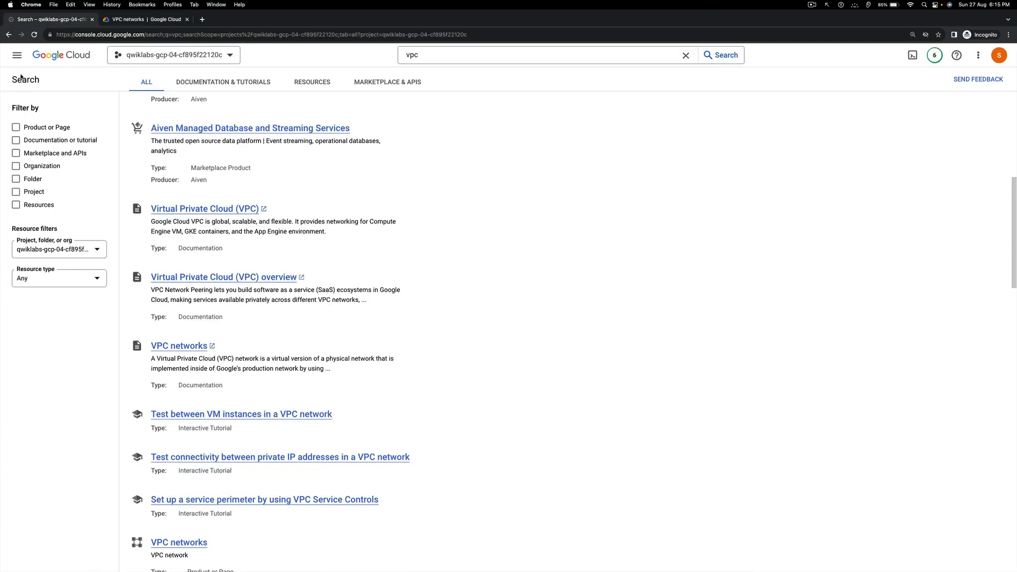
pyautogui.click(17, 55)
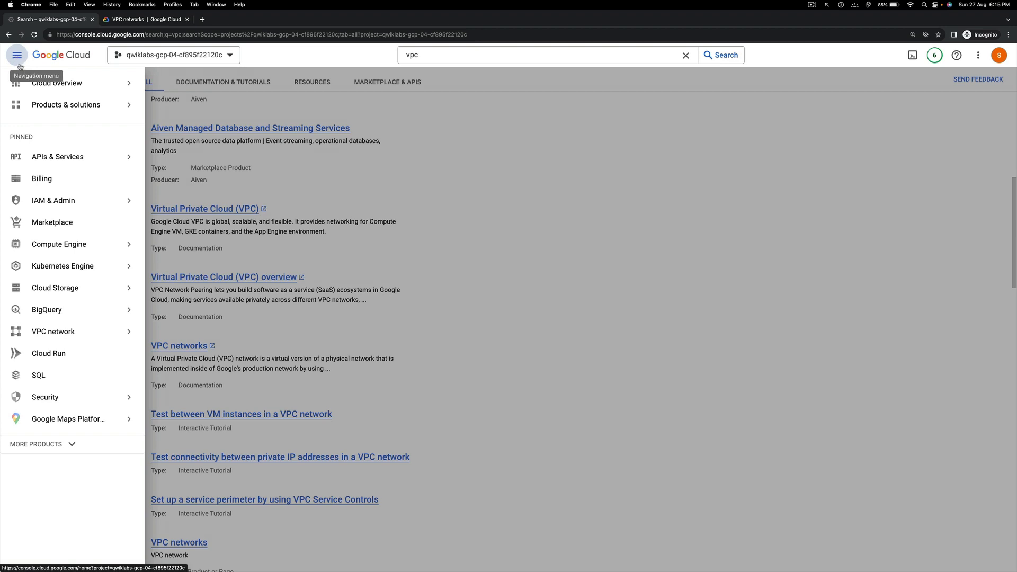
pyautogui.moveTo(47, 337)
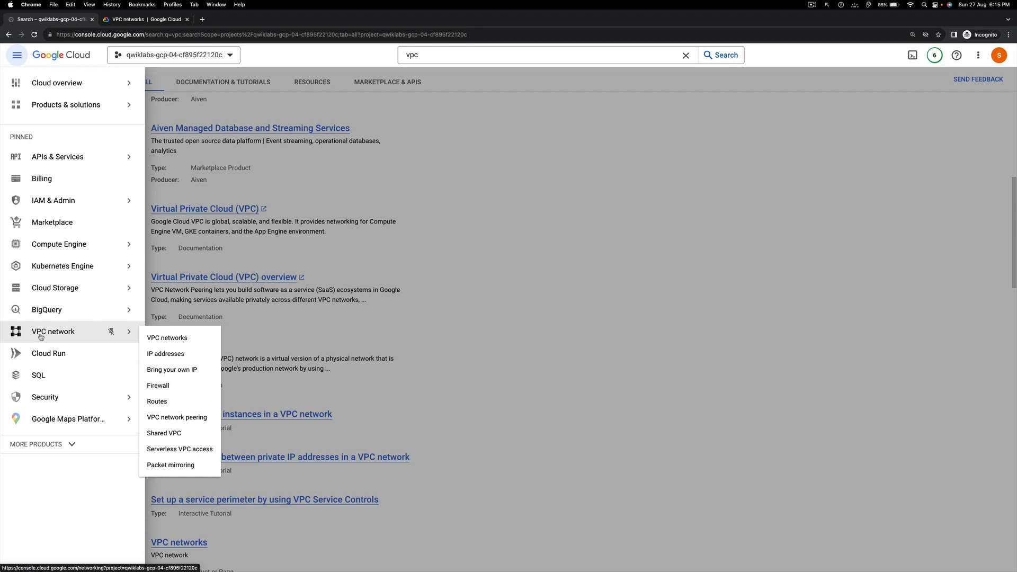
pyautogui.click(52, 334)
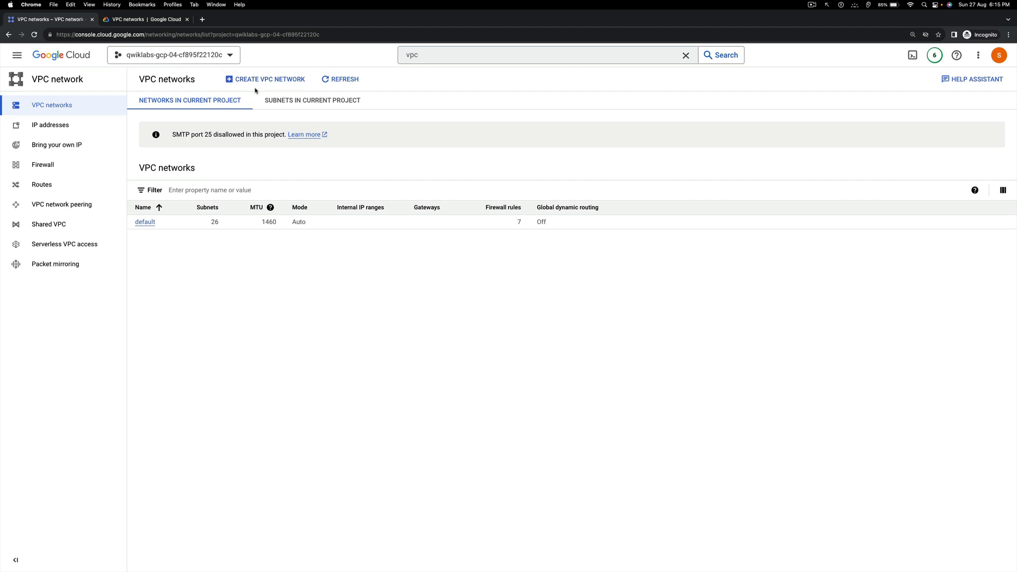
pyautogui.moveTo(303, 94)
pyautogui.mouseDown()
pyautogui.moveTo(236, 74)
pyautogui.moveTo(291, 97)
pyautogui.mouseUp()
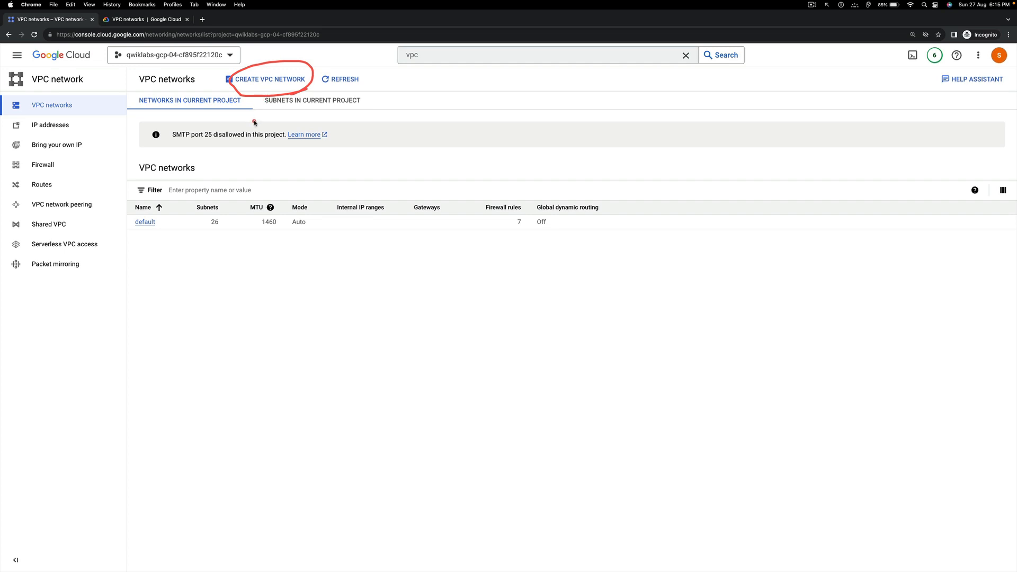
pyautogui.click(259, 80)
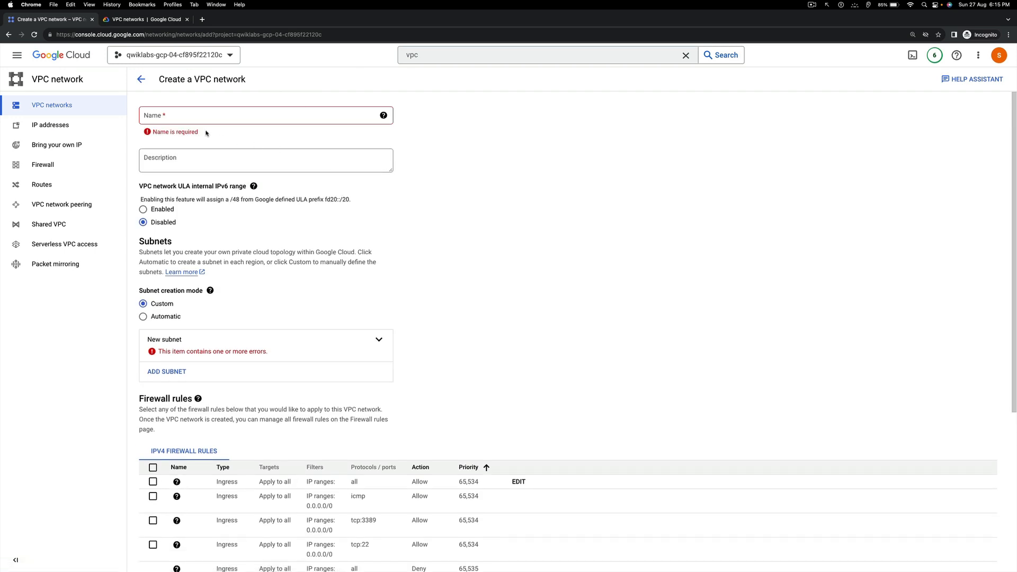
# - Name the new VPC network demo-vpc
pyautogui.click(193, 115)
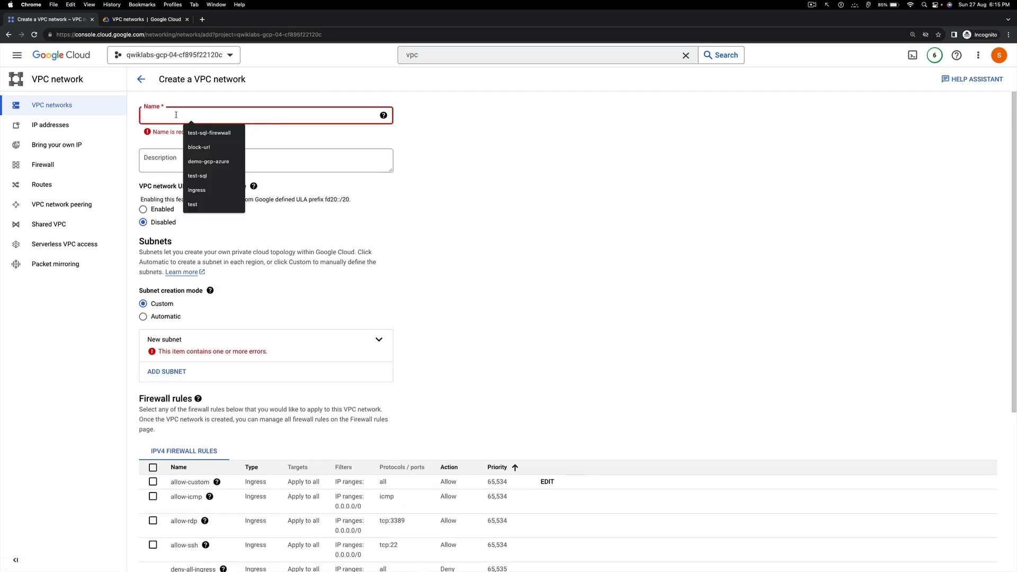
pyautogui.write('demp')
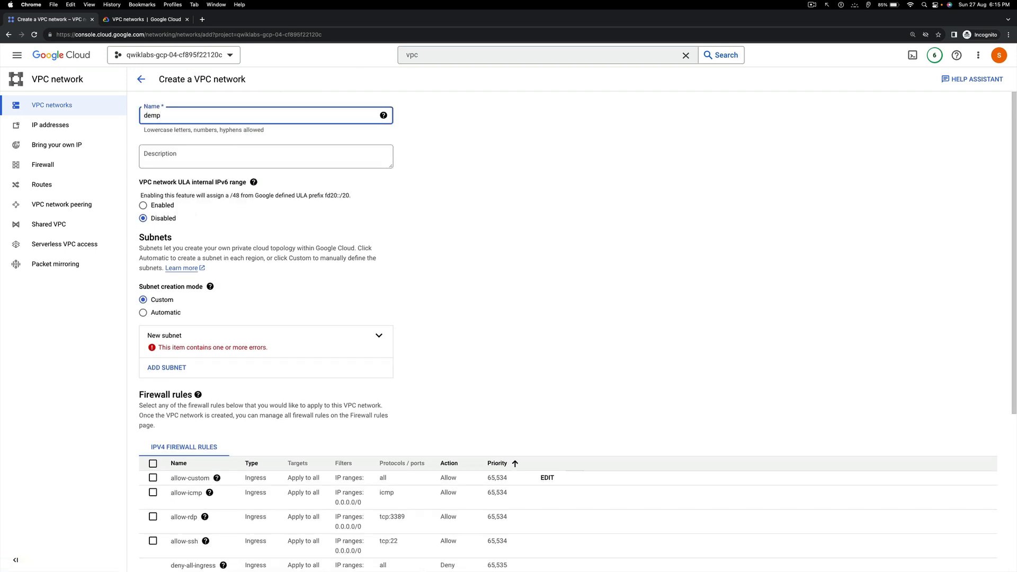
pyautogui.press('BackSpace')
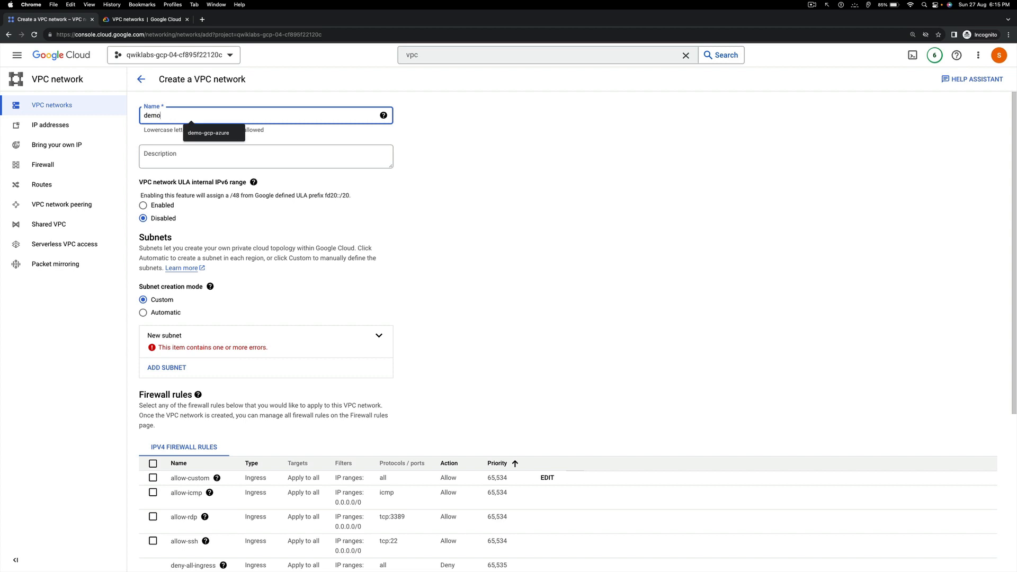
pyautogui.write('o-')
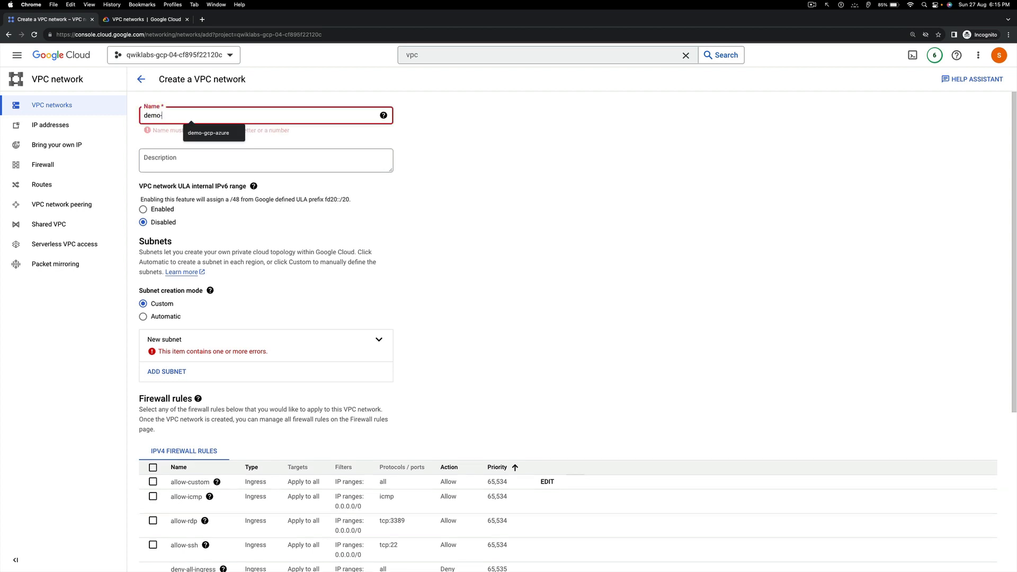
pyautogui.write('ne')
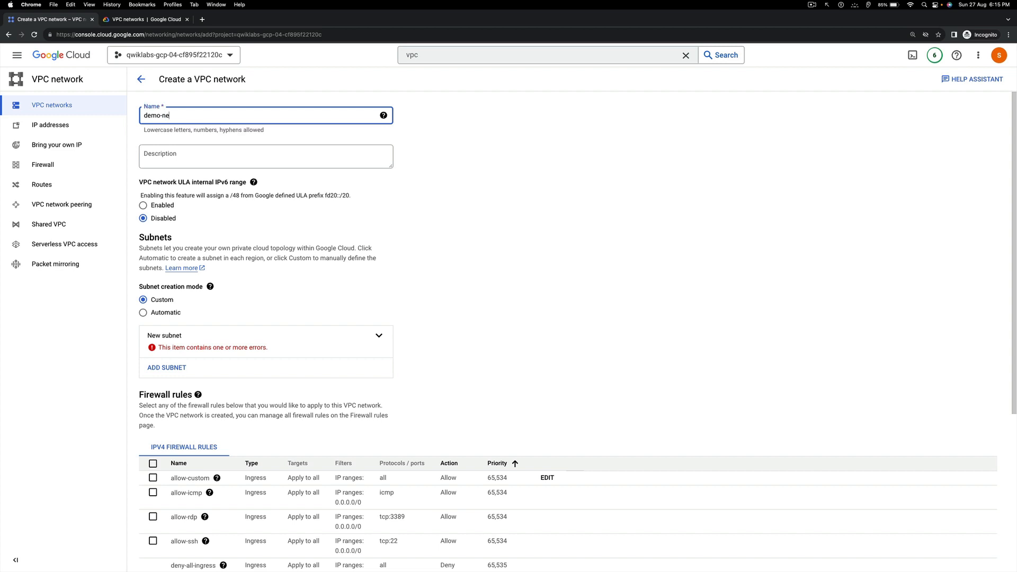
pyautogui.press('BackSpace')
pyautogui.press('BackSpace')
pyautogui.write('vpc')
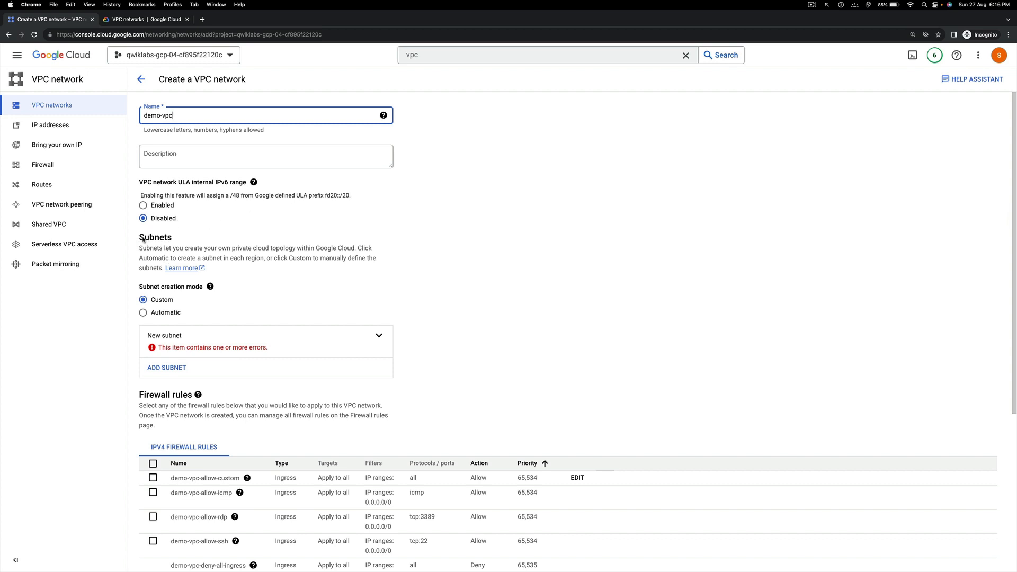
# - Add another subnet to the network and name it subnet-a
pyautogui.moveTo(139, 240); pyautogui.dragTo(182, 242)
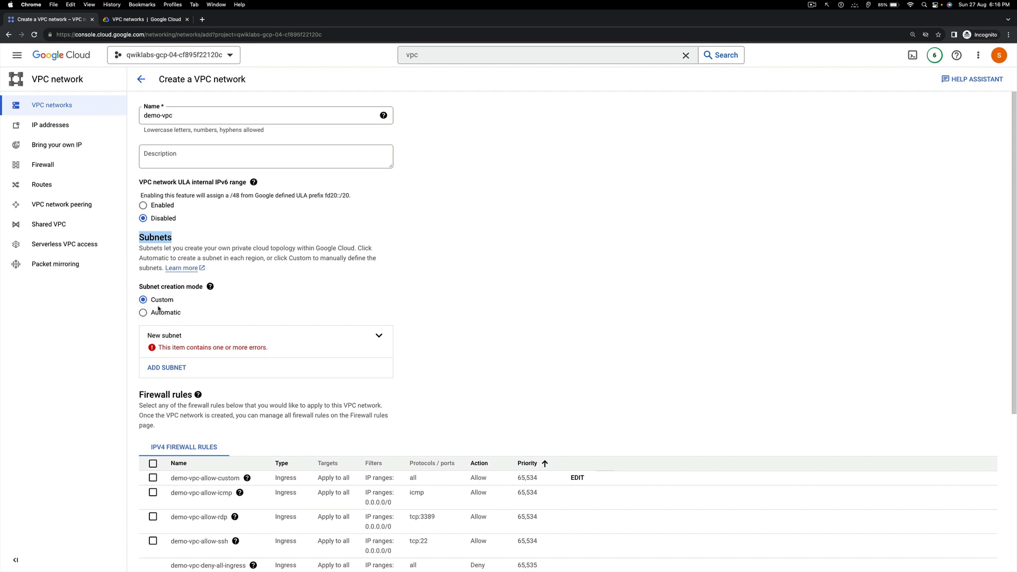
pyautogui.scroll(-5, 254, 297)
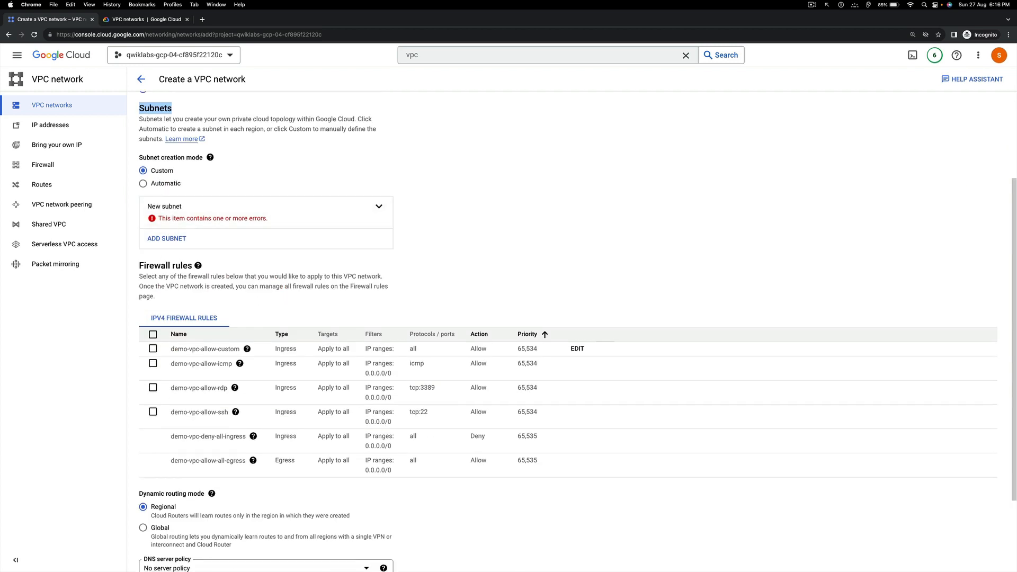
pyautogui.click(166, 240)
pyautogui.click(168, 283)
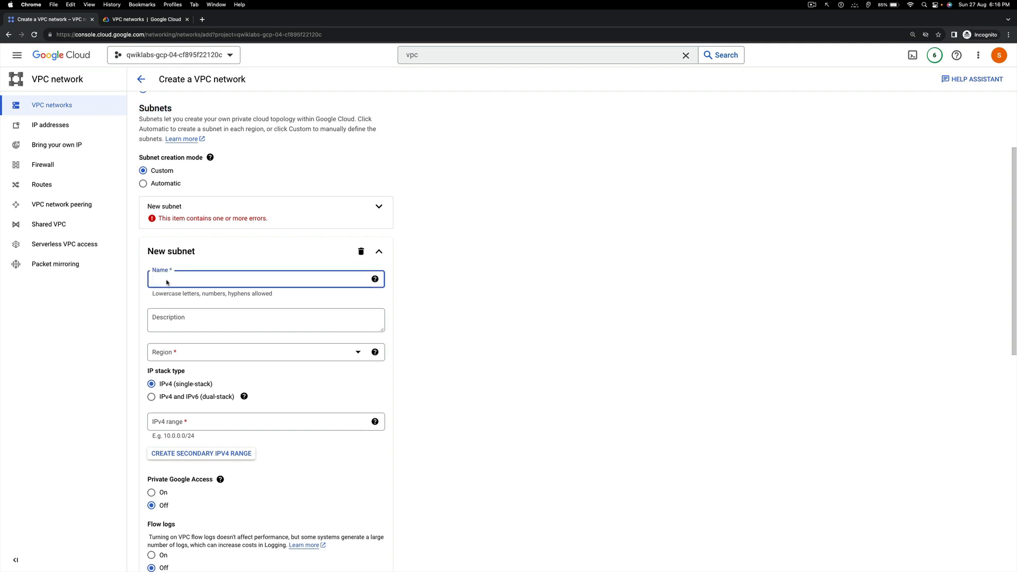
pyautogui.write('sunmet-a')
pyautogui.scroll(-3, 202, 313)
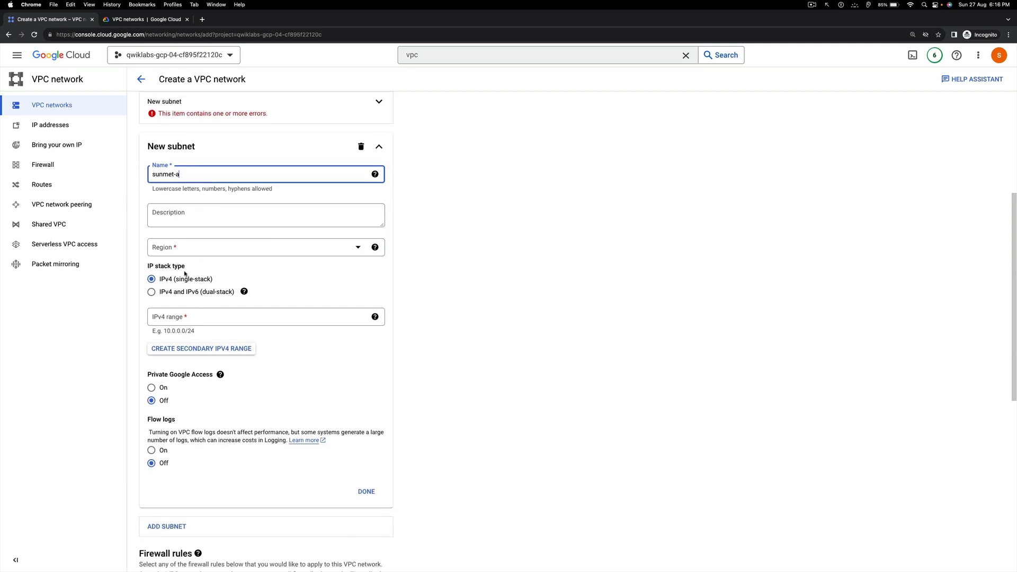
pyautogui.click(168, 175)
pyautogui.press('BackSpace')
pyautogui.press('BackSpace')
pyautogui.write('bn')
# - Set the region of subnet-a to asia-east1 and its IPv4 range to 10.10.0.0/24
pyautogui.click(177, 254)
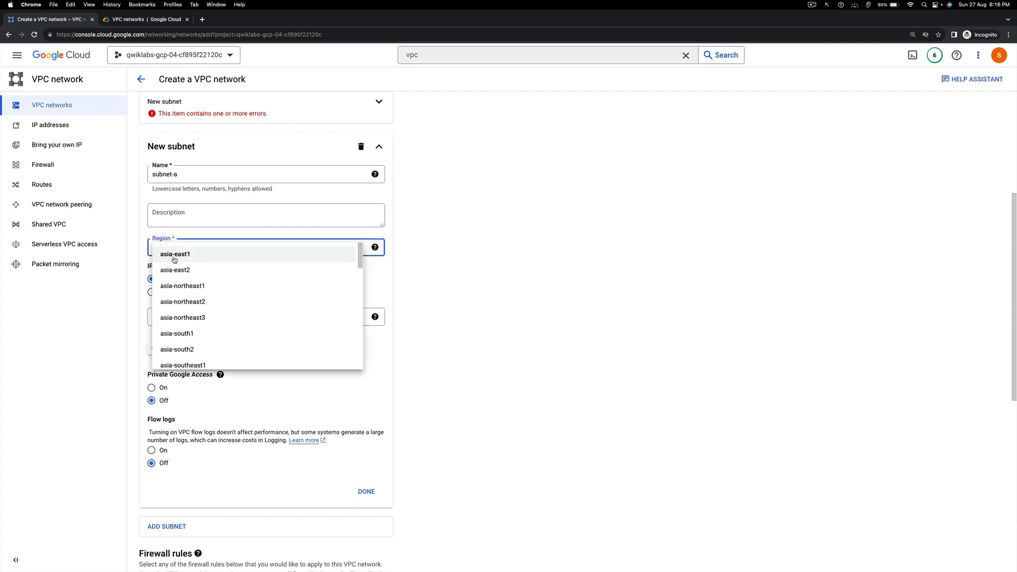
pyautogui.click(177, 256)
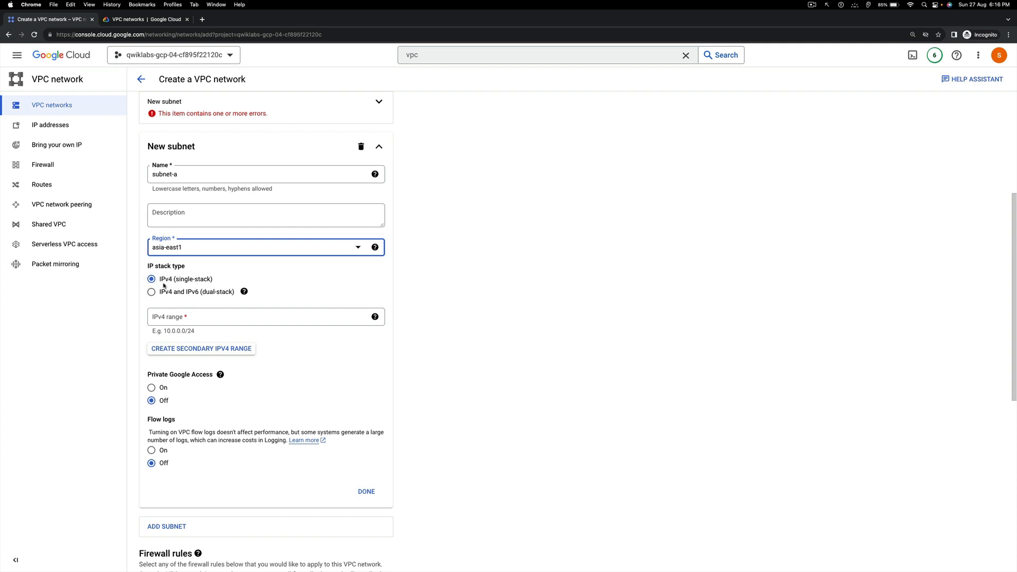
pyautogui.click(197, 317)
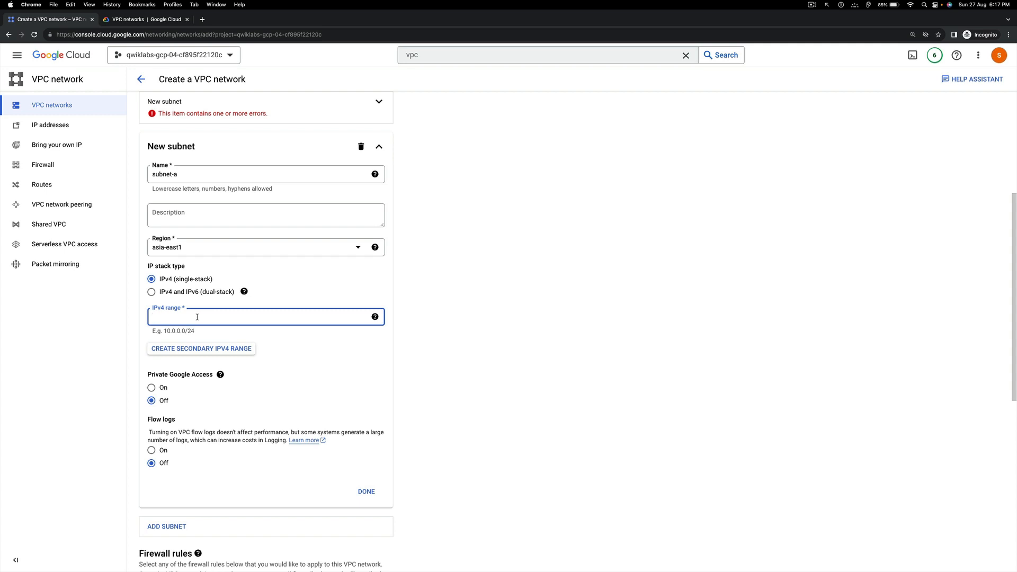
pyautogui.write('10.10.0.1/24')
pyautogui.click(439, 345)
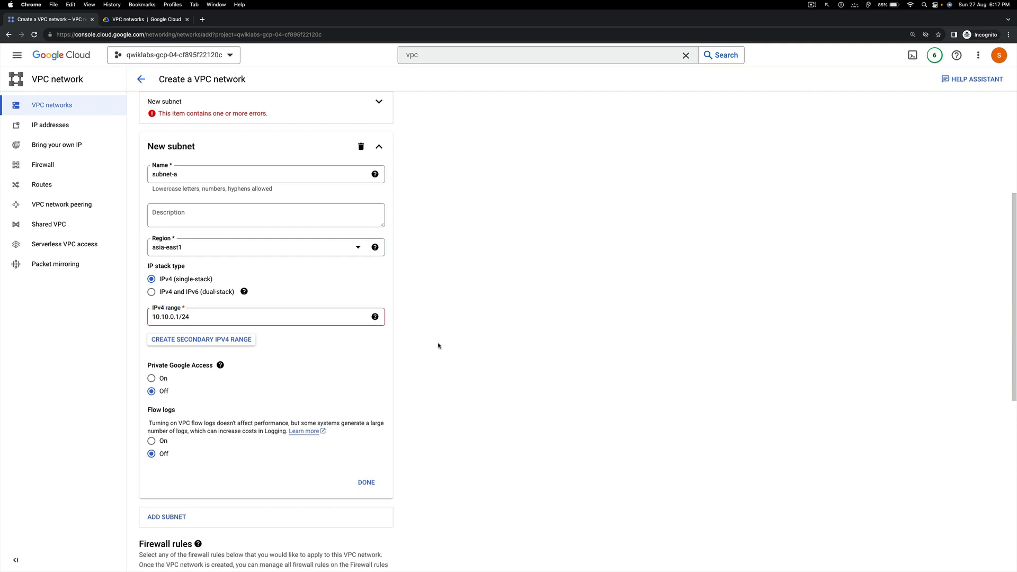
pyautogui.click(207, 315)
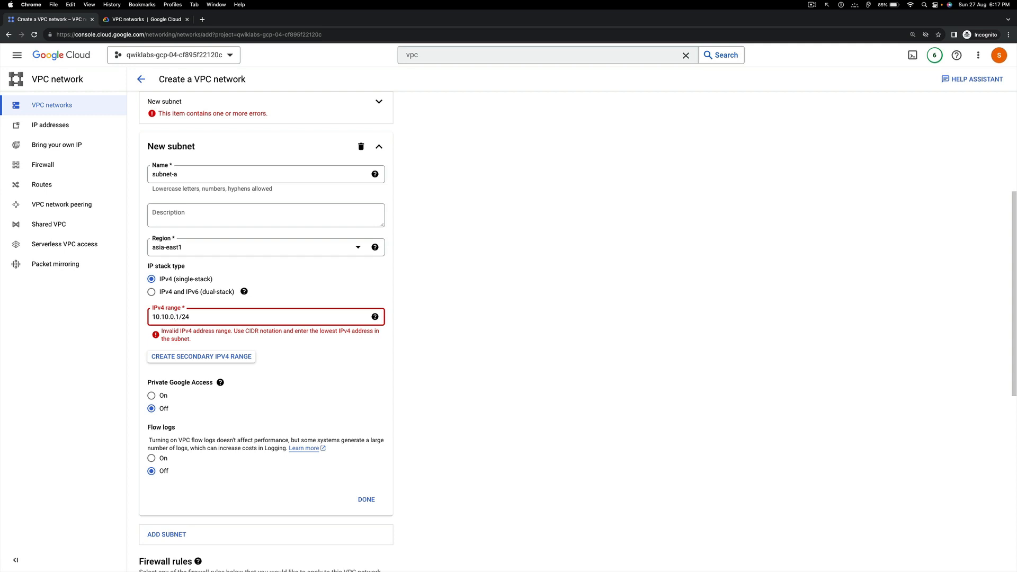
pyautogui.press('BackSpace')
pyautogui.write('0')
pyautogui.click(409, 362)
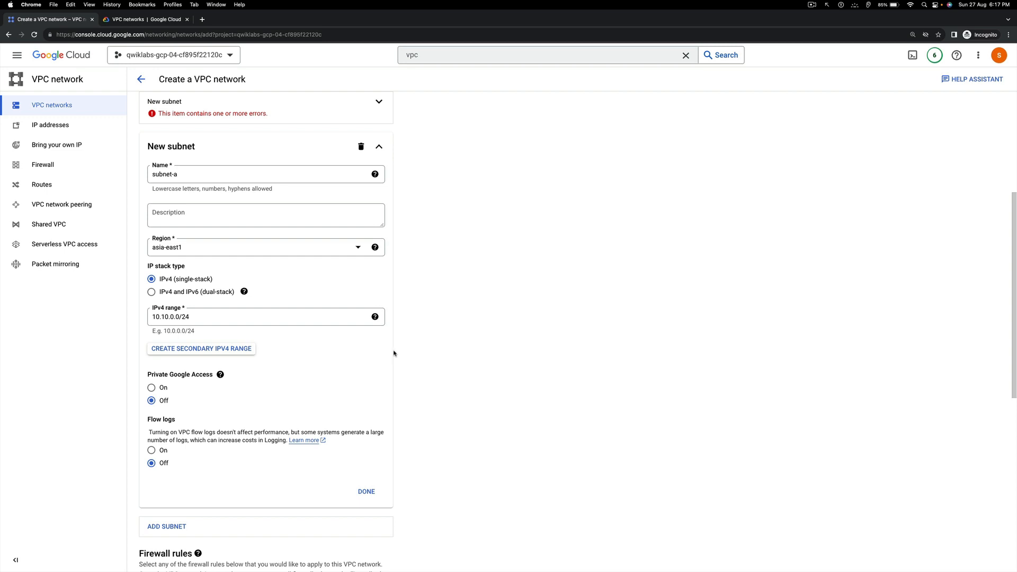
pyautogui.click(204, 315)
pyautogui.moveTo(204, 315); pyautogui.dragTo(135, 317)
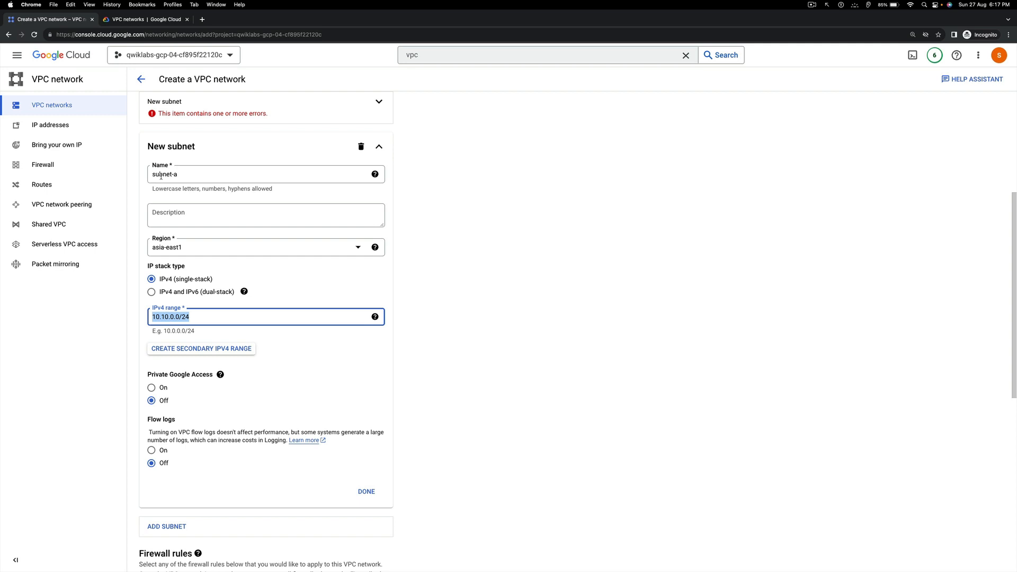
pyautogui.doubleClick(181, 175)
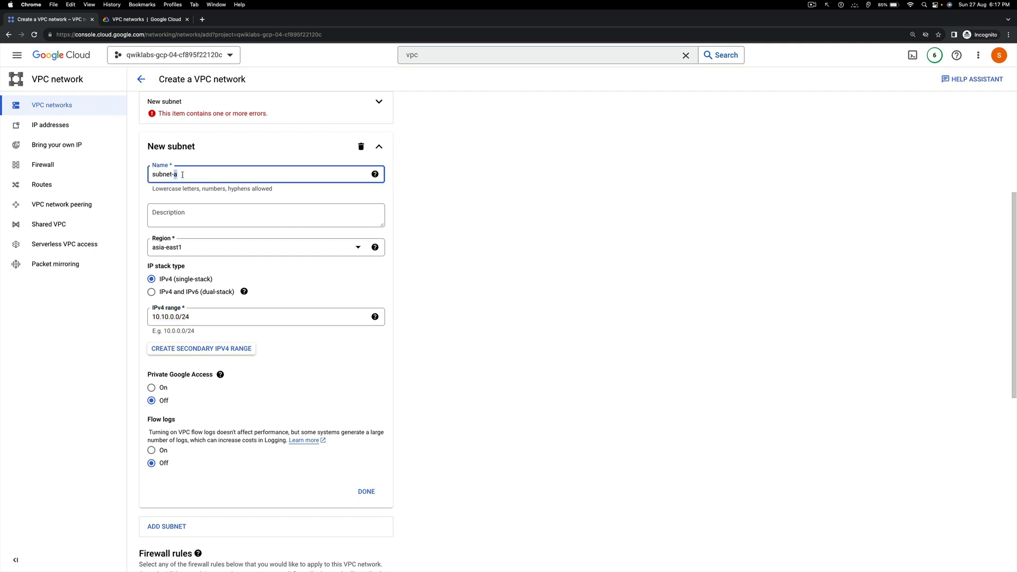
pyautogui.scroll(-2, 310, 381)
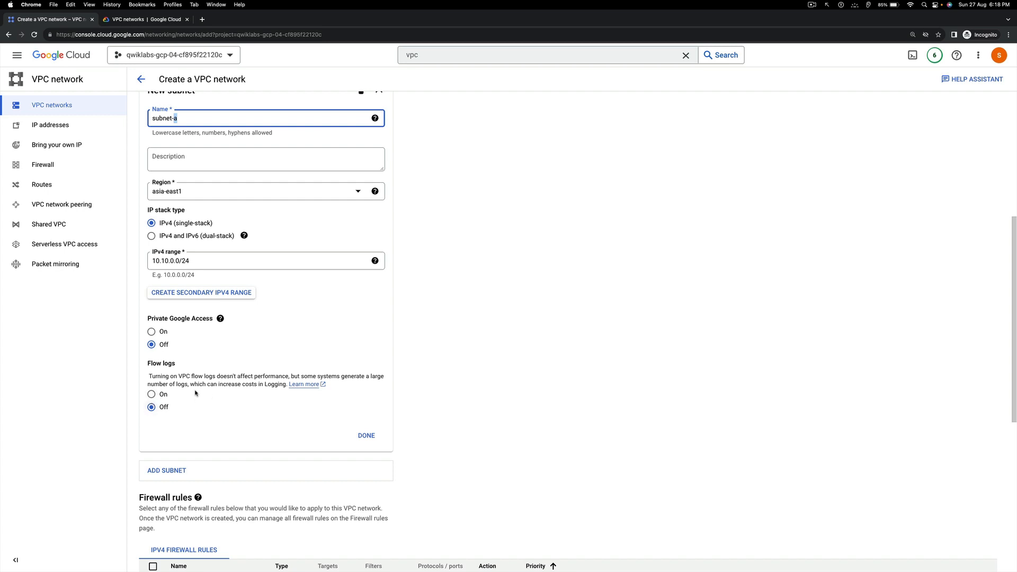
# - Enable the demo-vpc-allow-icmp, demo-vpc-allow-rdp and demo-vpc-allow-ssh IPv4 firewall rules for the network
pyautogui.scroll(-6, 212, 398)
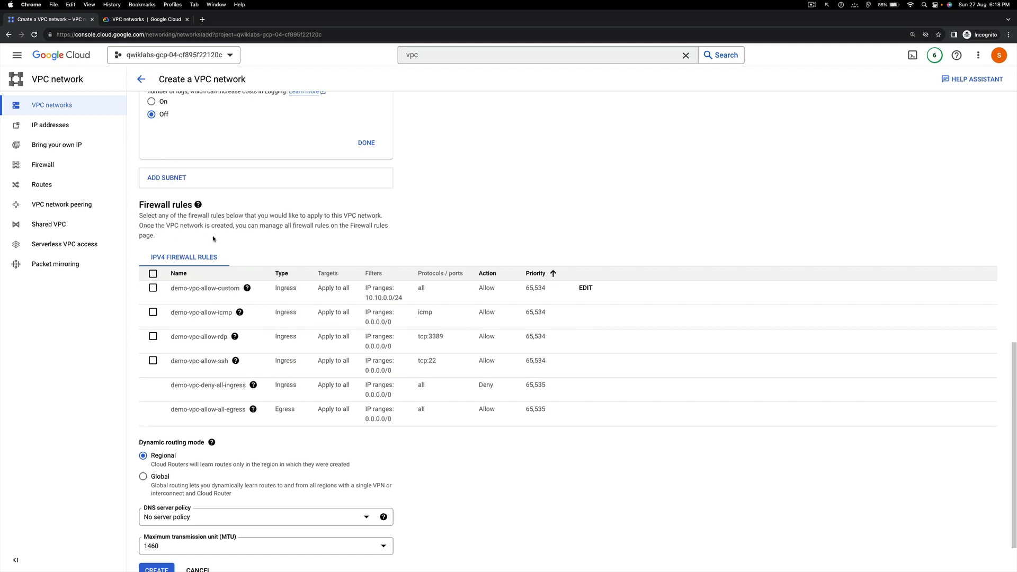
pyautogui.click(154, 314)
pyautogui.click(152, 337)
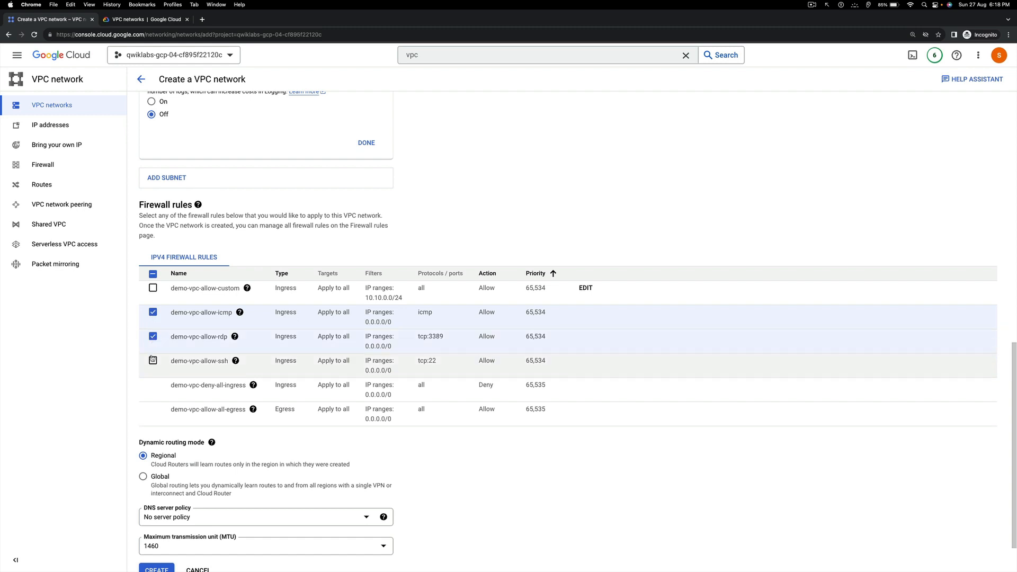
pyautogui.click(153, 360)
pyautogui.scroll(-2, 271, 363)
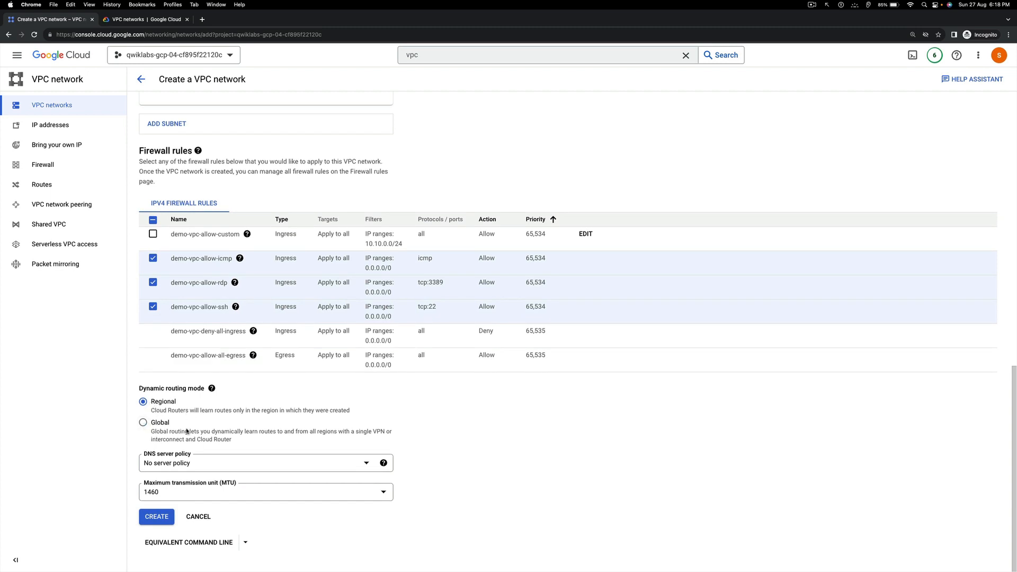
# - Try to create the demo-vpc network and check the form's subnet entries for errors
pyautogui.moveTo(187, 407)
pyautogui.mouseDown()
pyautogui.moveTo(166, 416)
pyautogui.moveTo(133, 393)
pyautogui.moveTo(193, 409)
pyautogui.moveTo(133, 439)
pyautogui.moveTo(180, 418)
pyautogui.mouseUp()
pyautogui.click(158, 518)
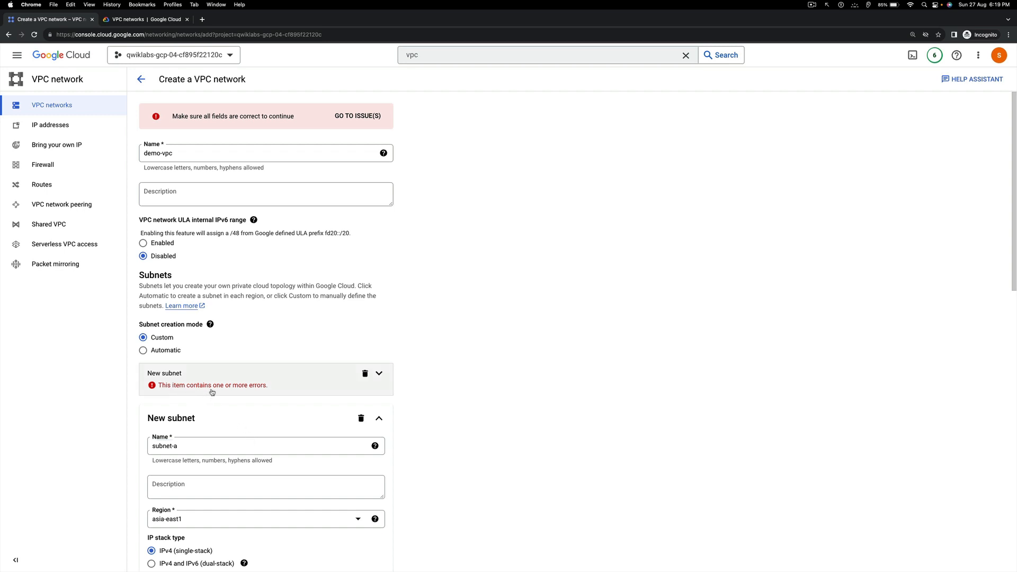
pyautogui.scroll(-1, 271, 392)
pyautogui.scroll(-15, 271, 393)
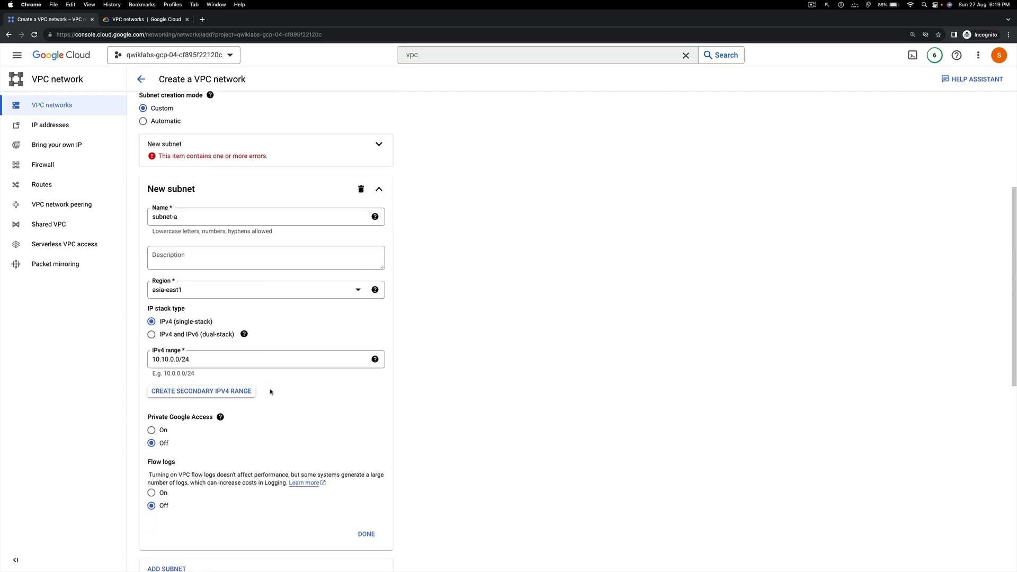
pyautogui.scroll(20, 274, 394)
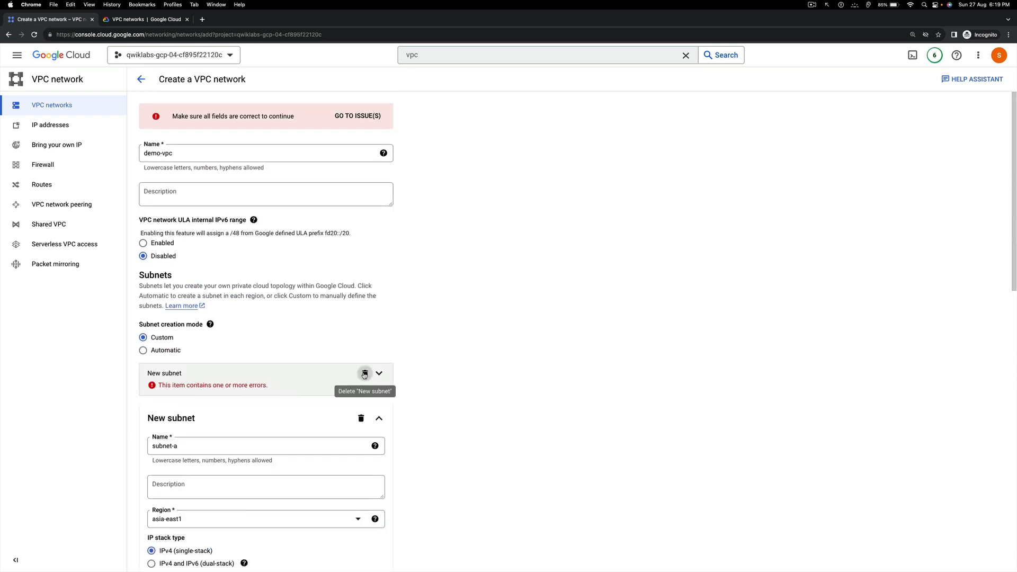
# - Delete the unnamed new subnet entry that contains errors and create the demo-vpc network
pyautogui.click(365, 373)
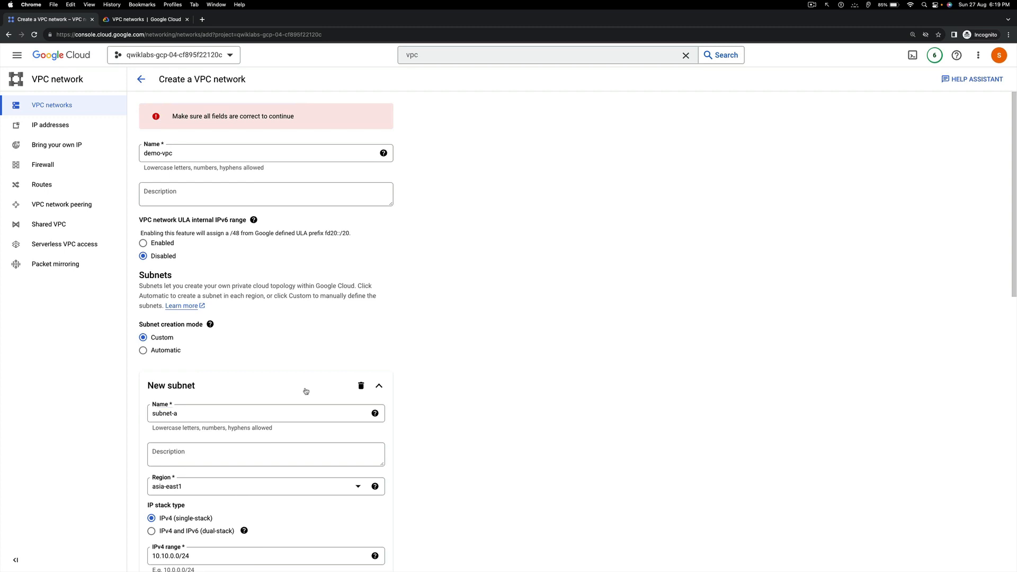
pyautogui.scroll(-15, 306, 391)
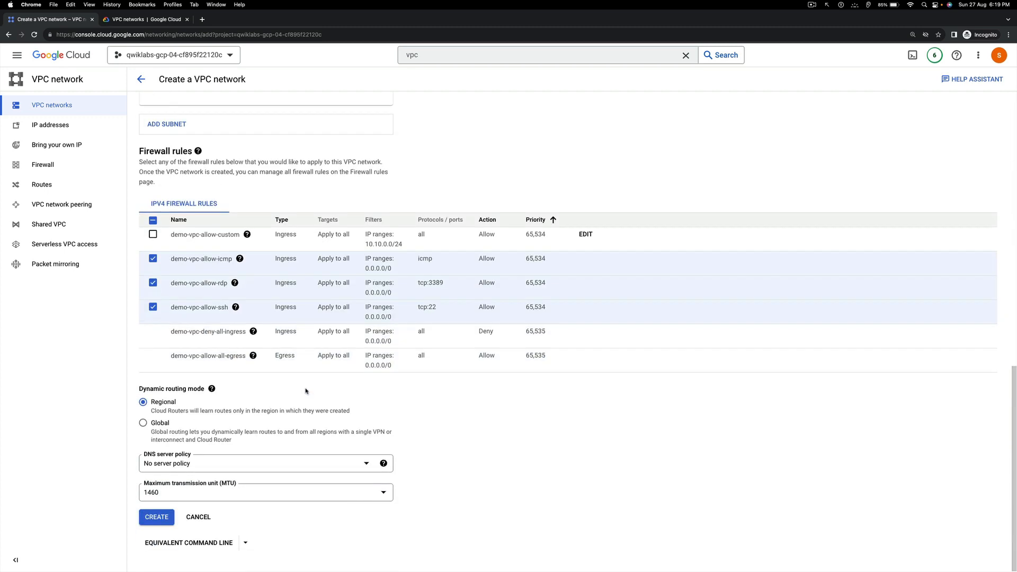
pyautogui.click(155, 518)
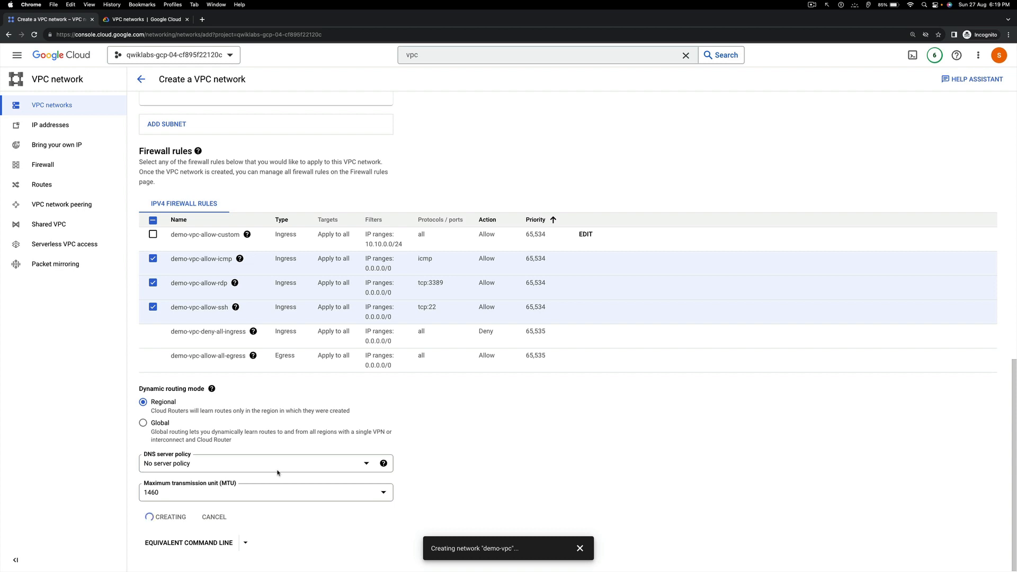
pyautogui.scroll(4, 327, 475)
pyautogui.scroll(2, 329, 476)
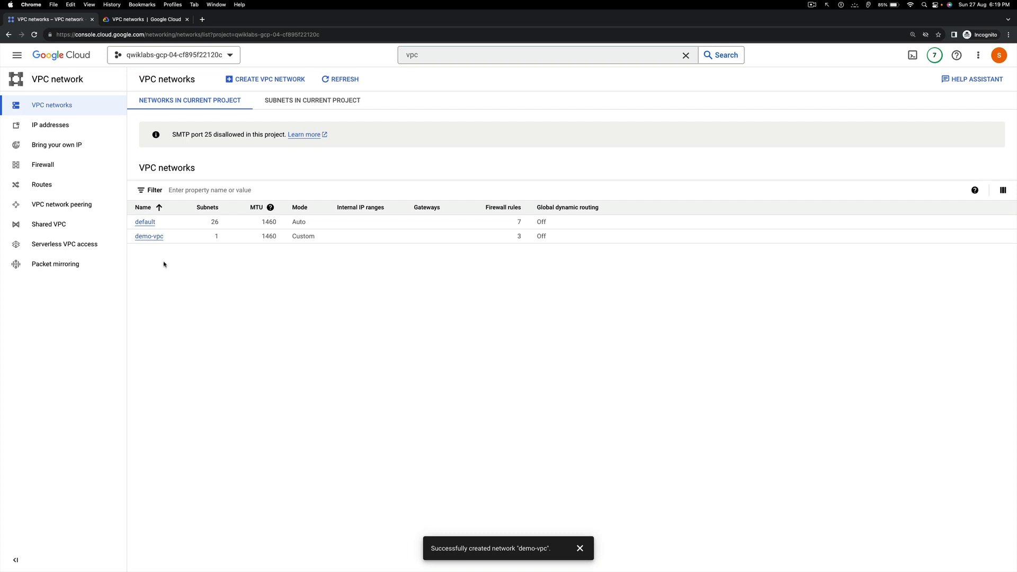
# - Open the details of demo-vpc and review its subnet's name and region, the network name and the dynamic routing mode
pyautogui.click(152, 239)
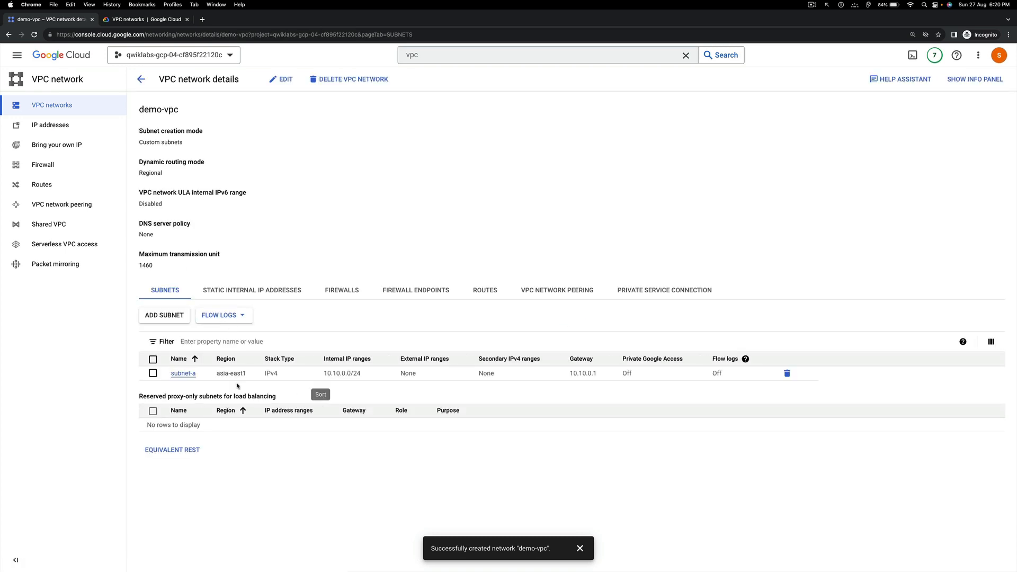
pyautogui.moveTo(197, 375); pyautogui.dragTo(169, 375)
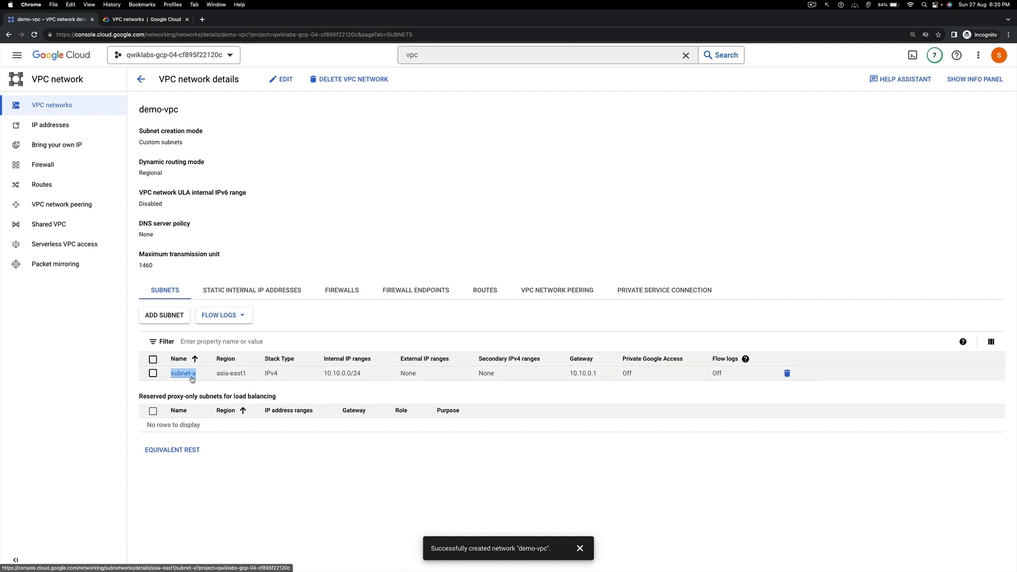
pyautogui.moveTo(248, 376); pyautogui.dragTo(214, 377)
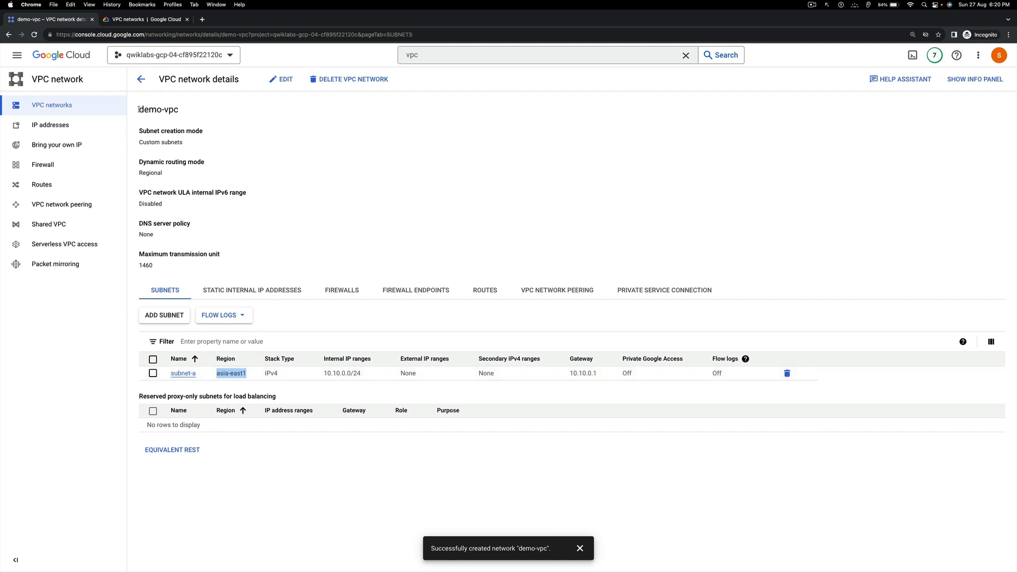
pyautogui.moveTo(137, 110); pyautogui.dragTo(186, 120)
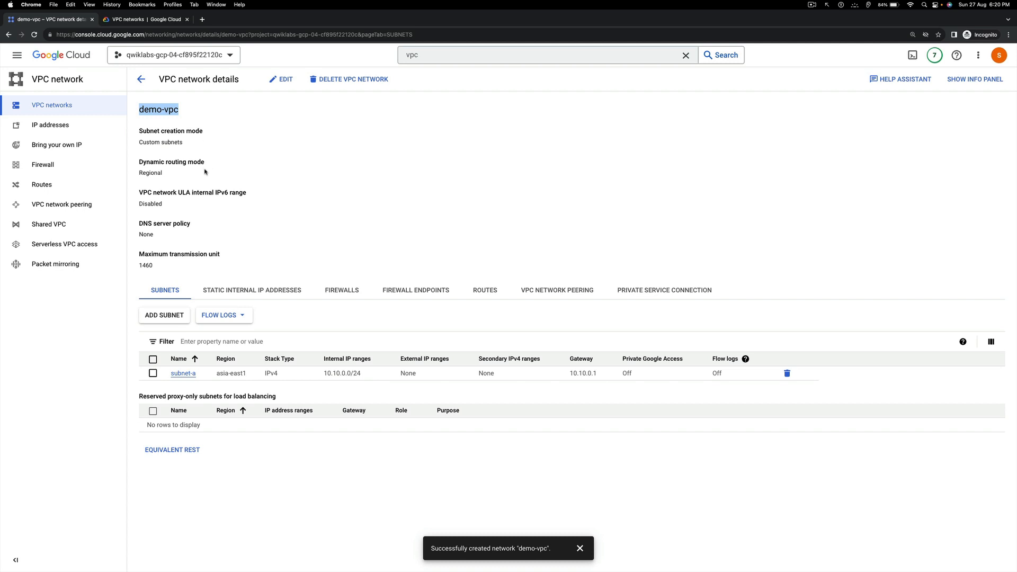
pyautogui.moveTo(181, 173); pyautogui.dragTo(134, 167)
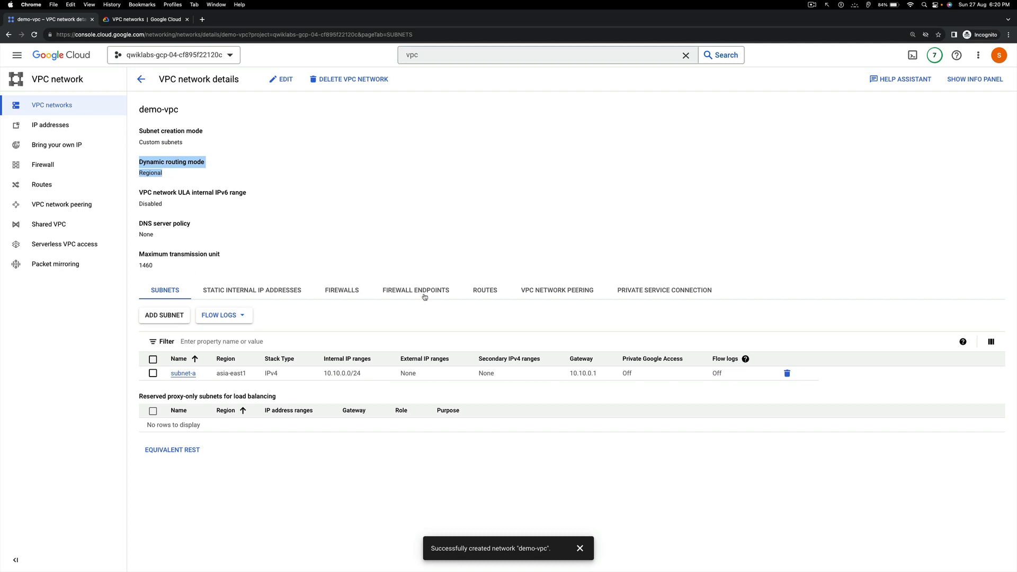
# - Check demo-vpc's static internal IP addresses and firewalls, expanding the hierarchical firewall policy to view its rules
pyautogui.click(258, 294)
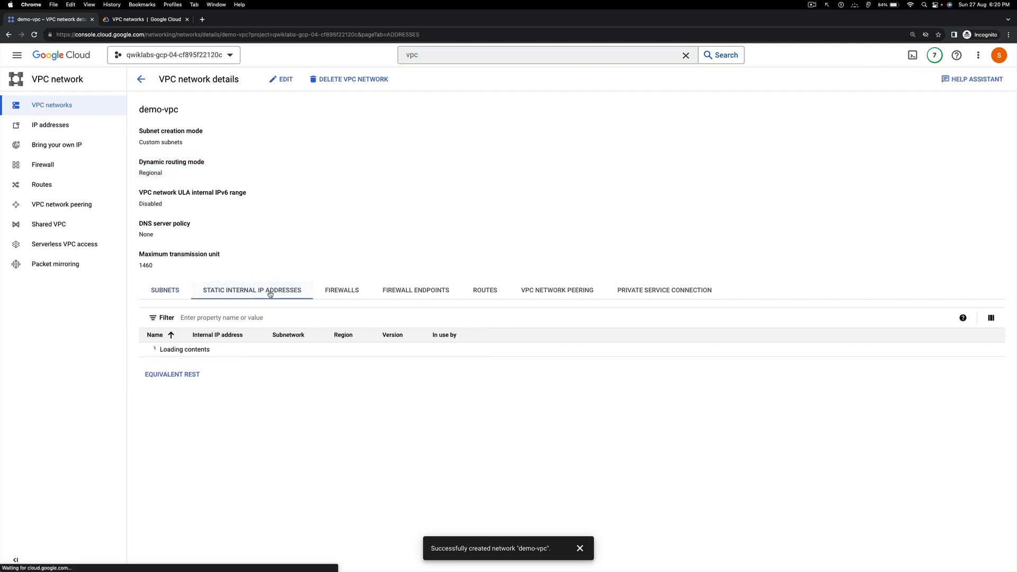
pyautogui.click(341, 293)
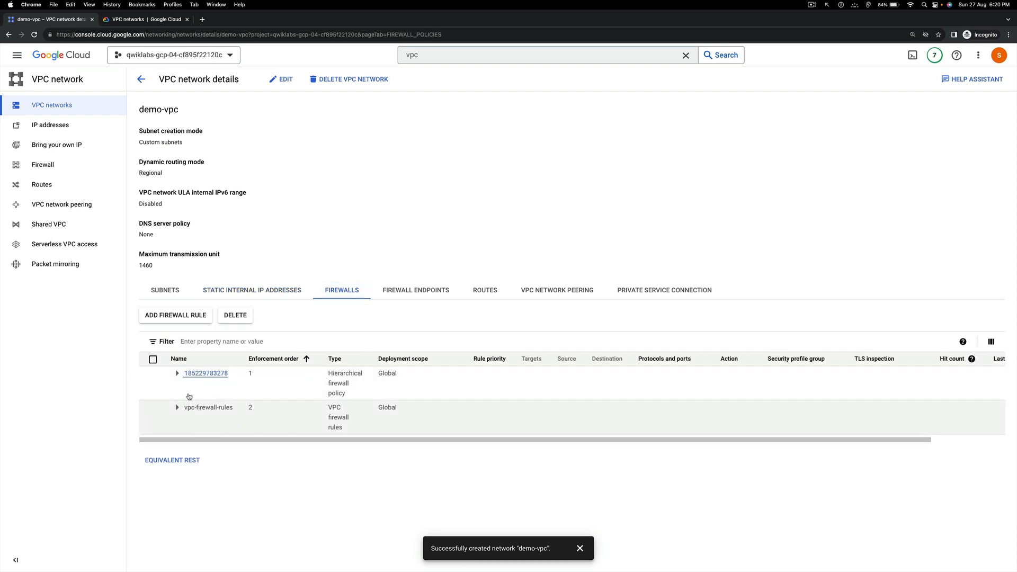
pyautogui.click(177, 374)
pyautogui.scroll(-3, 368, 390)
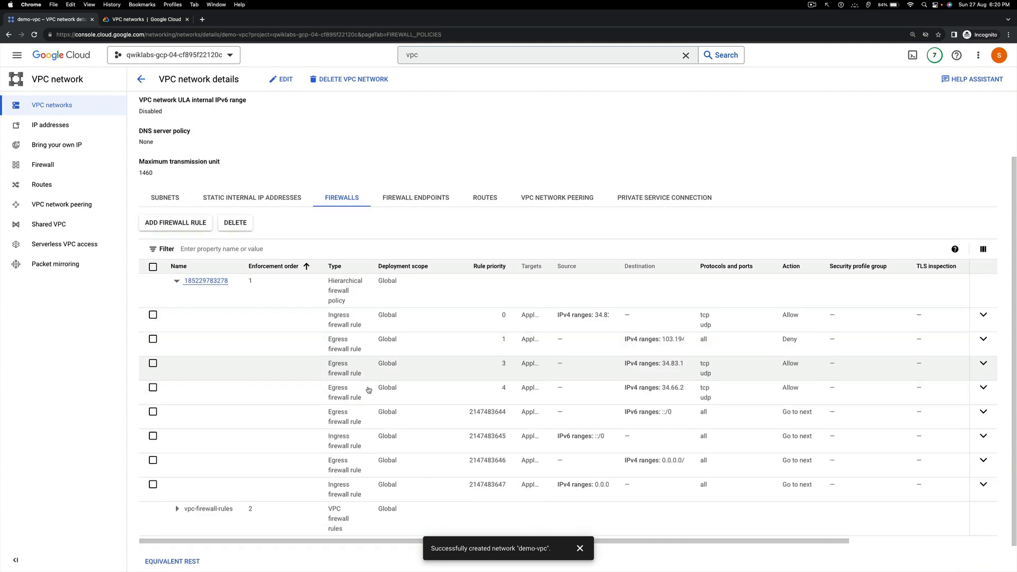
pyautogui.scroll(3, 369, 390)
# - Look through demo-vpc's firewall endpoints, routes, network peering and private service connection, and return to the VPC networks list
pyautogui.click(420, 290)
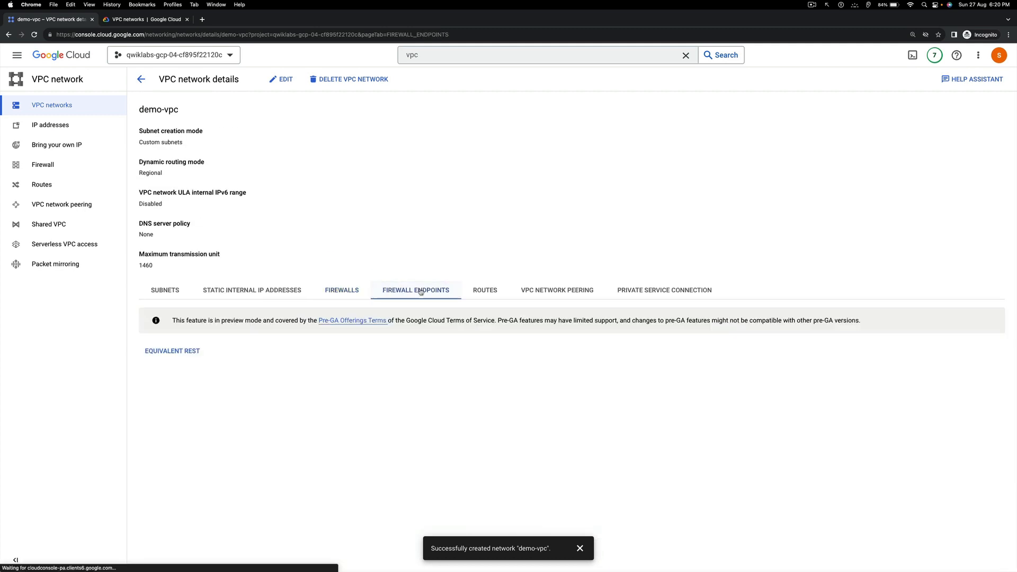
pyautogui.click(484, 294)
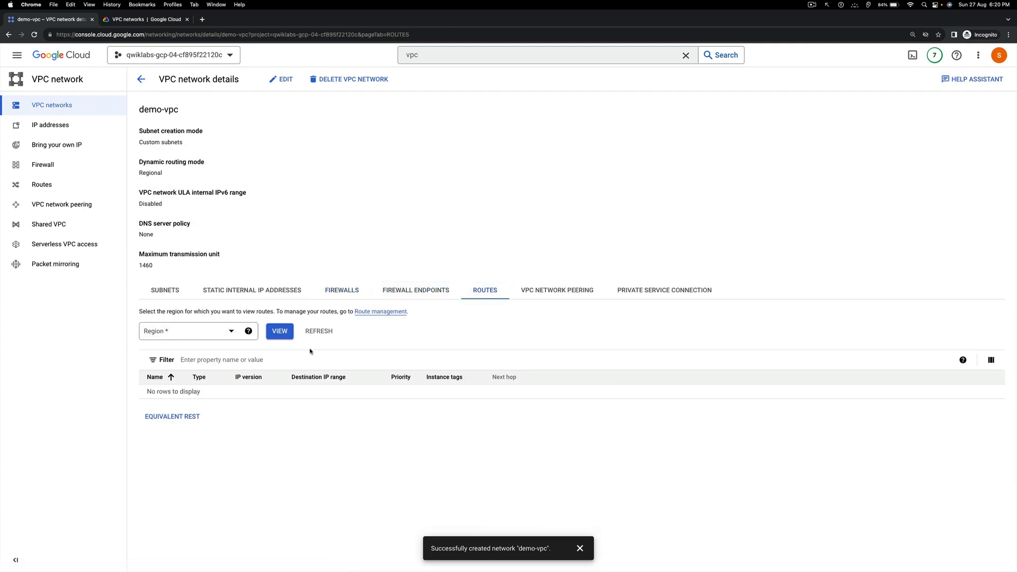
pyautogui.click(554, 291)
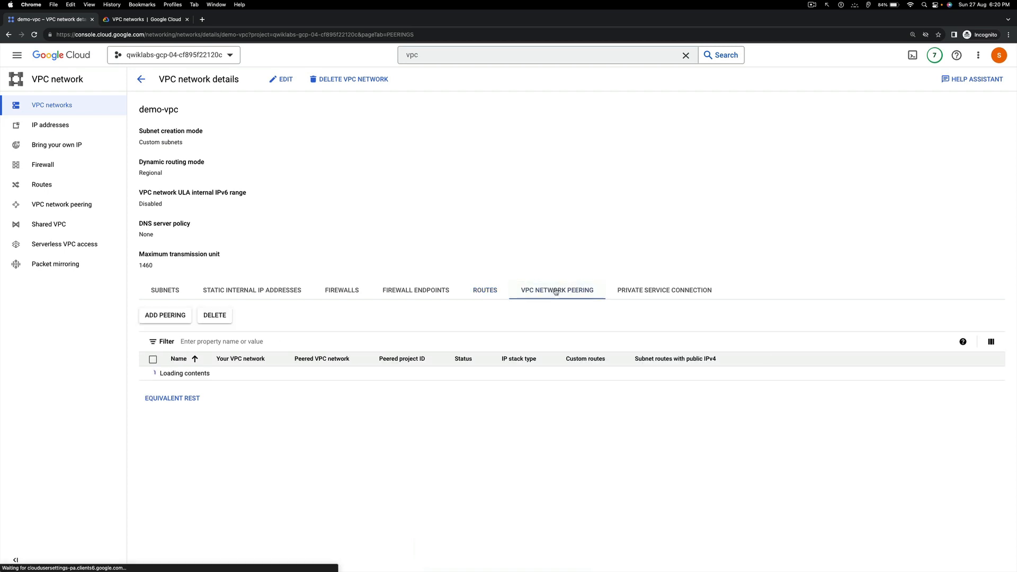
pyautogui.click(650, 292)
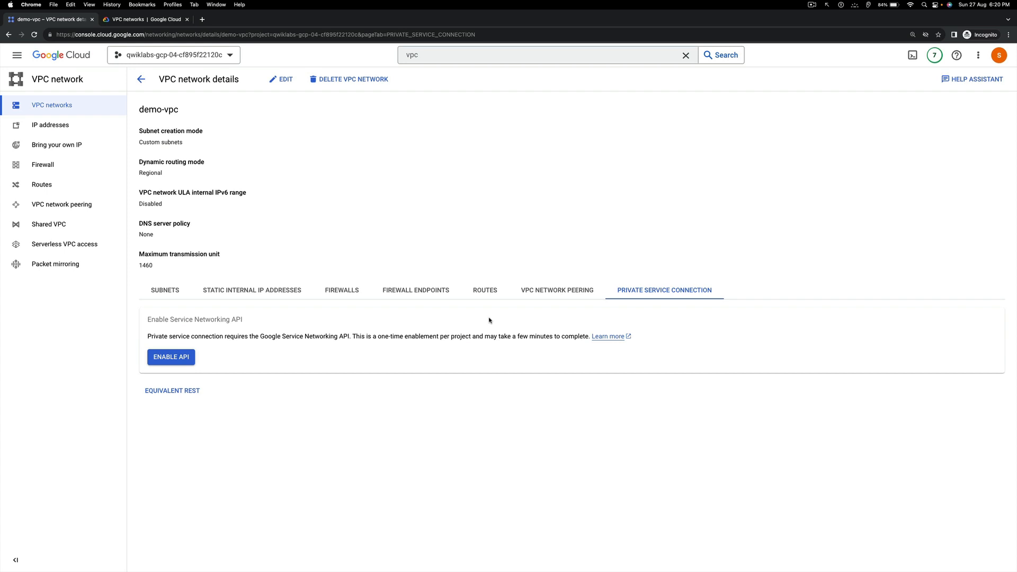
pyautogui.click(142, 80)
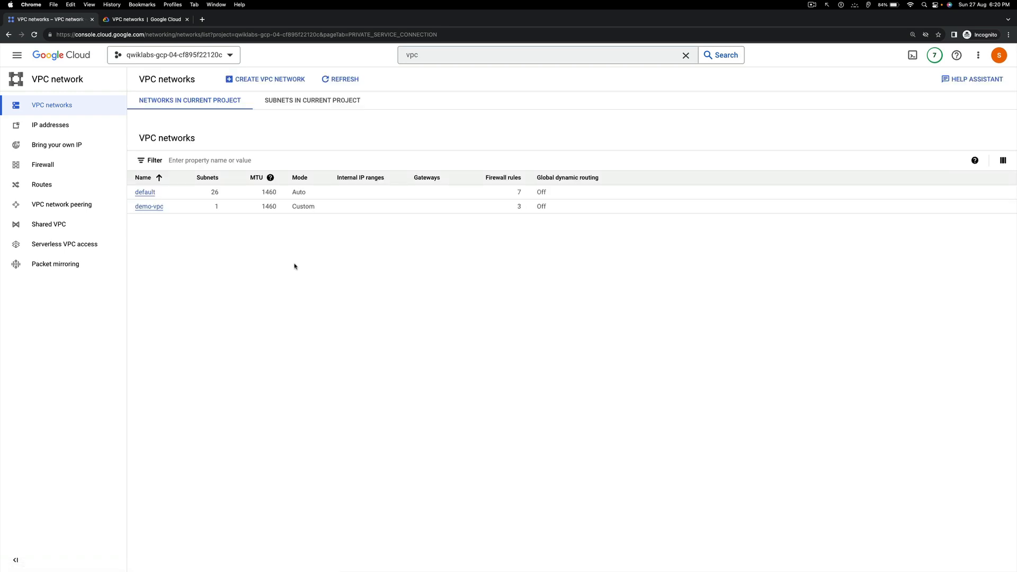